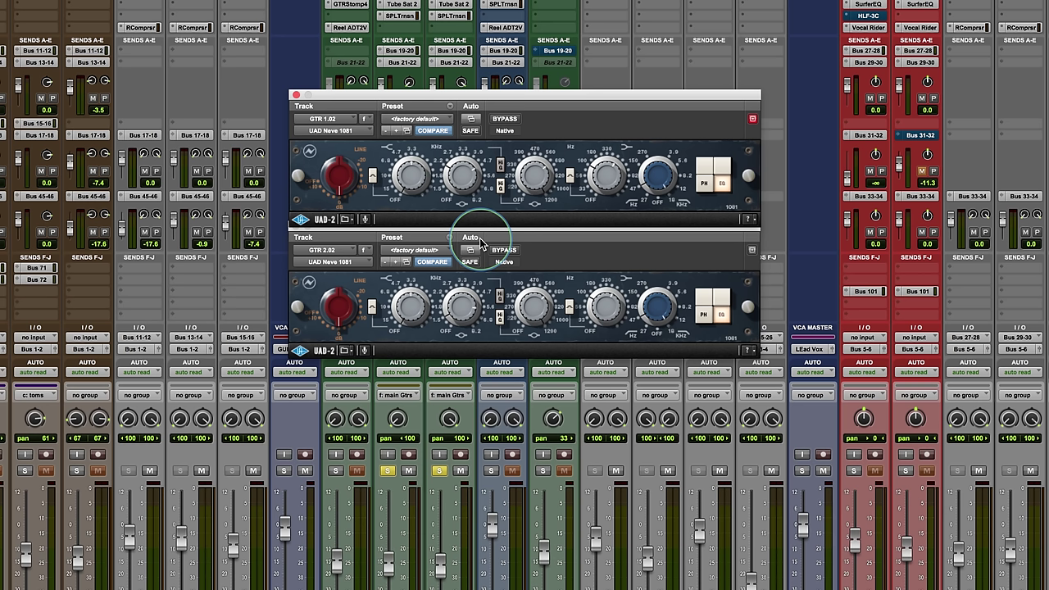
- Adjust the blue high- and low-pass filter control on the GTR 1.02 Neve 1081 EQ
left_click(658, 176)
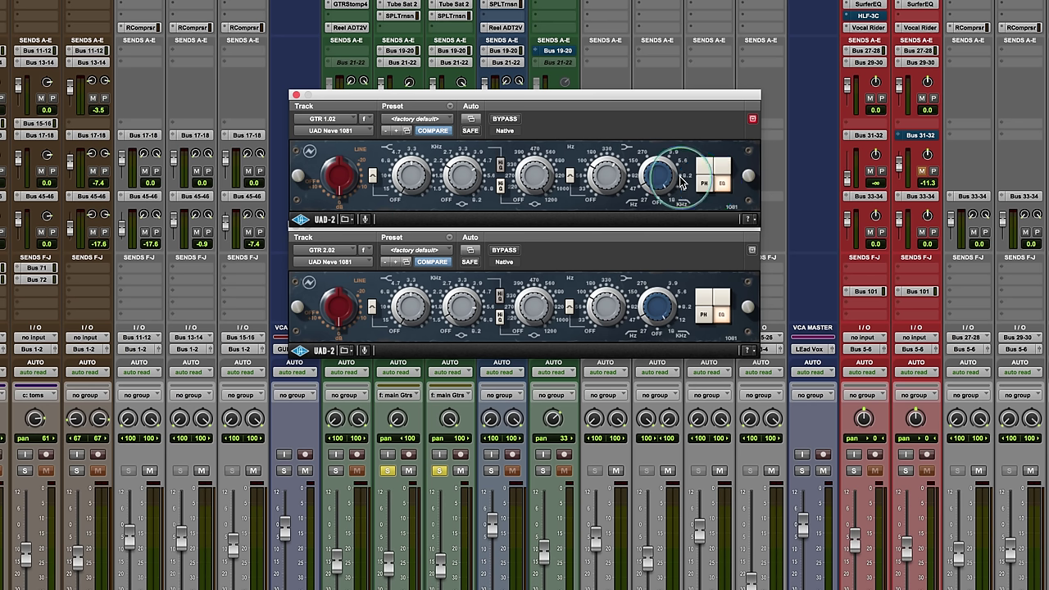
left_click_drag(657, 179, 660, 178)
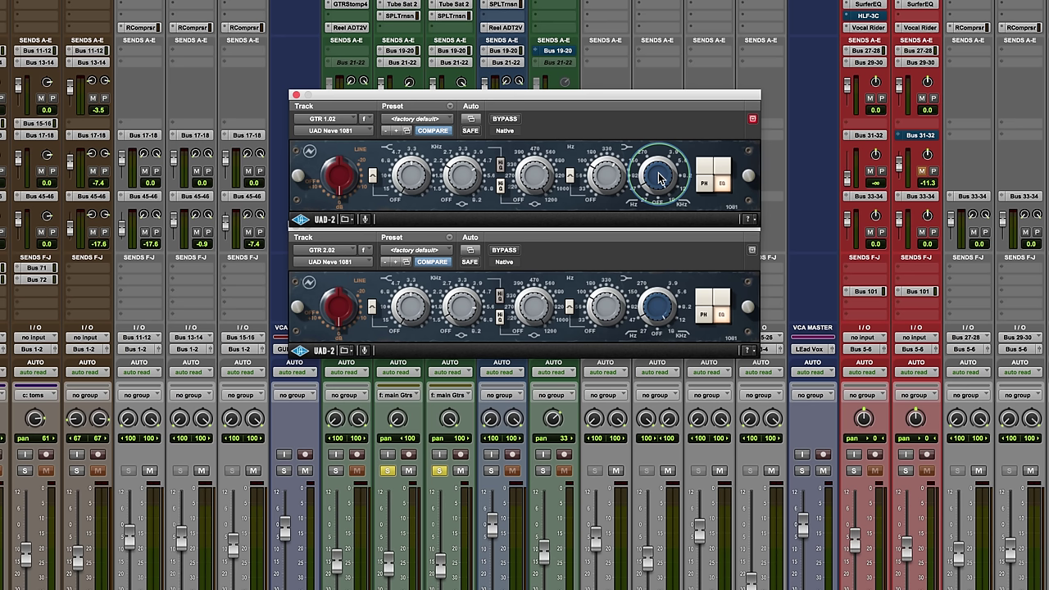
left_click_drag(659, 178, 663, 181)
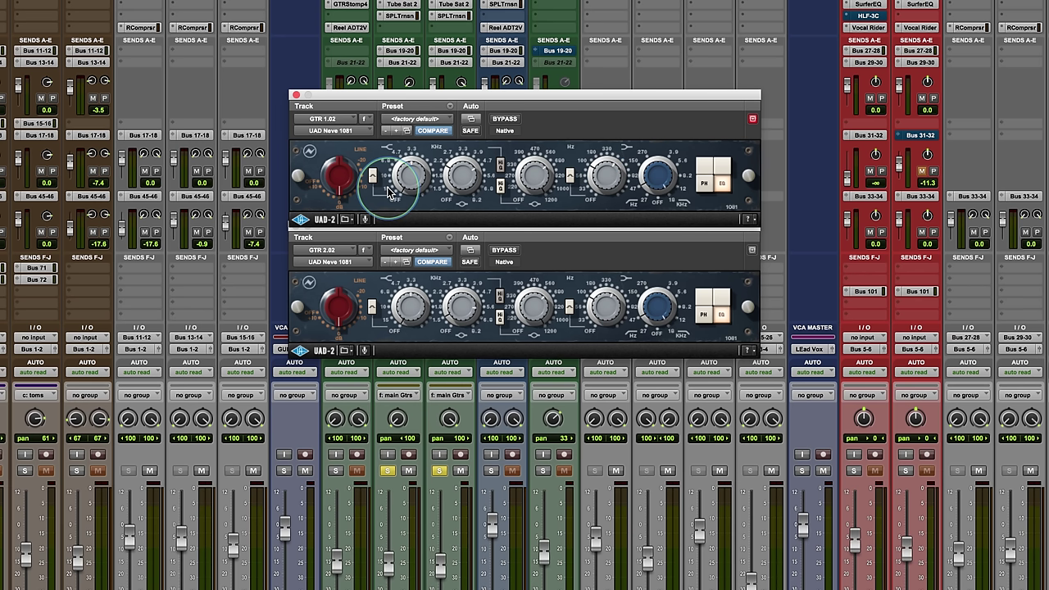
- Compare the soloed main guitars with the linked Neve 1081 EQs bypassed and active during playback
left_click(505, 120)
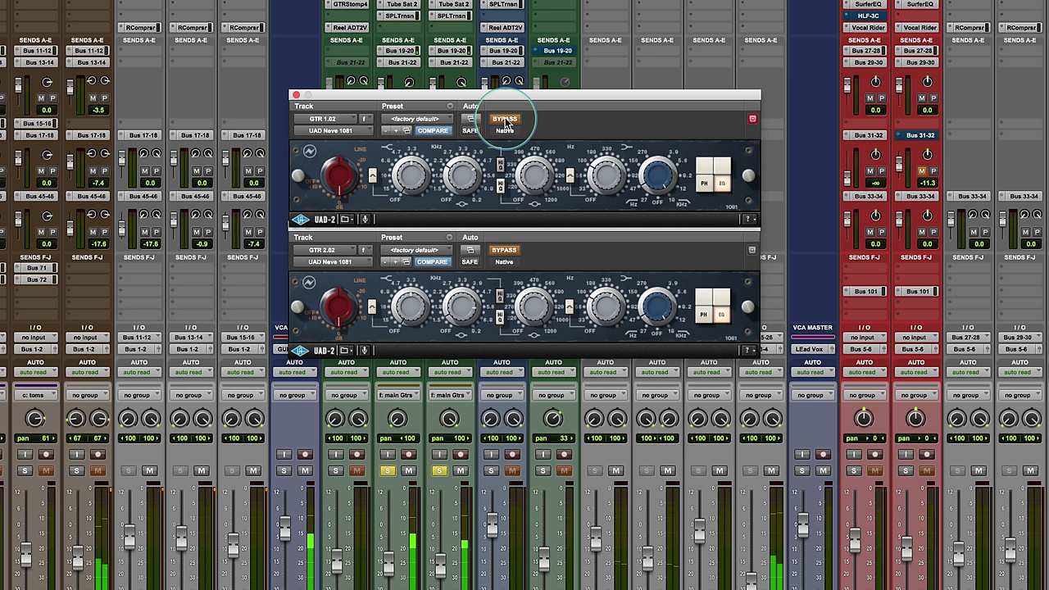
left_click(506, 120)
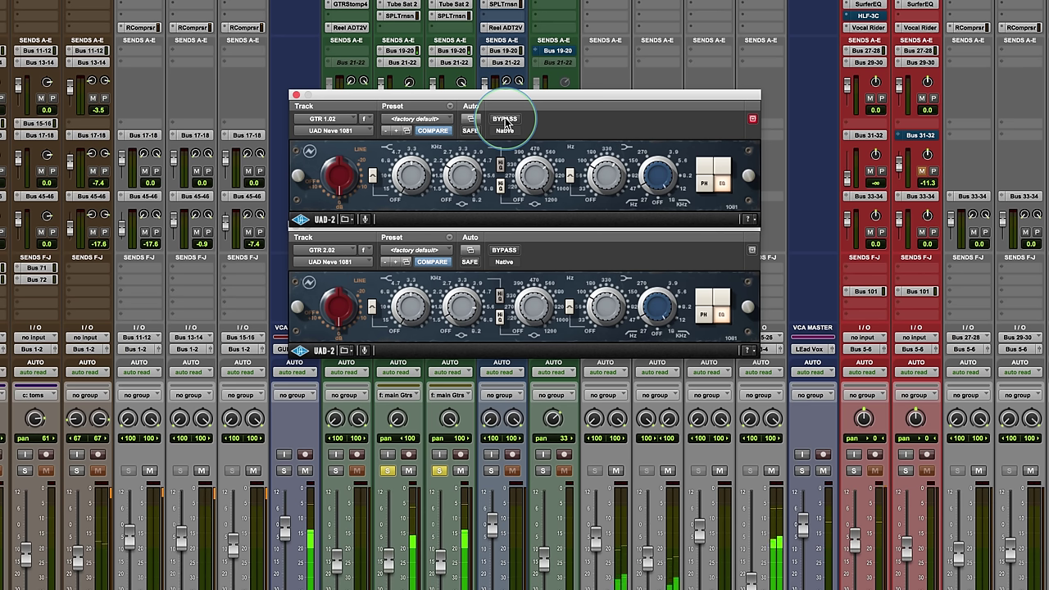
left_click(506, 121)
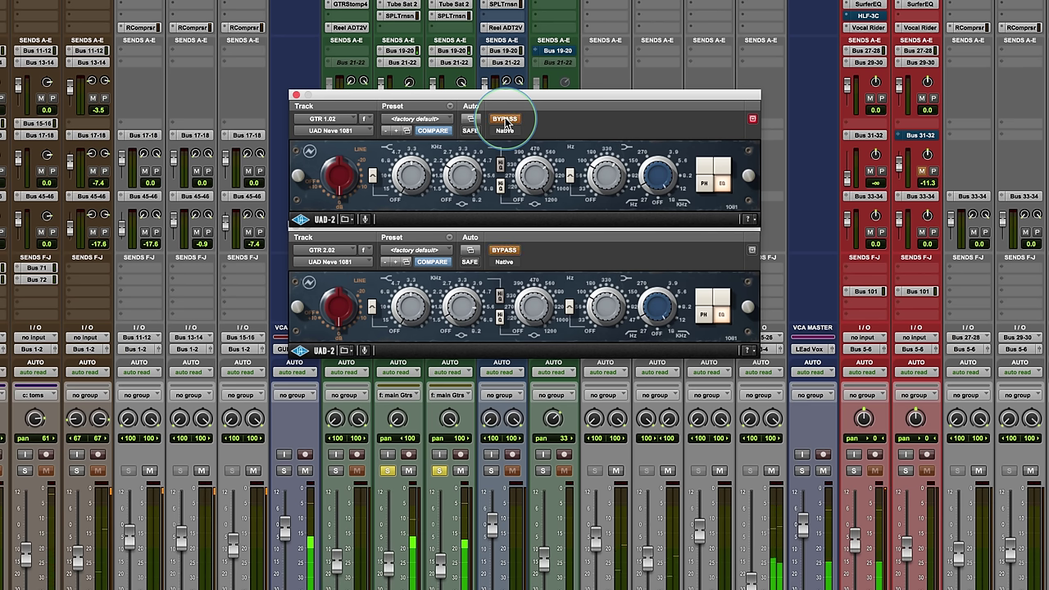
left_click(506, 121)
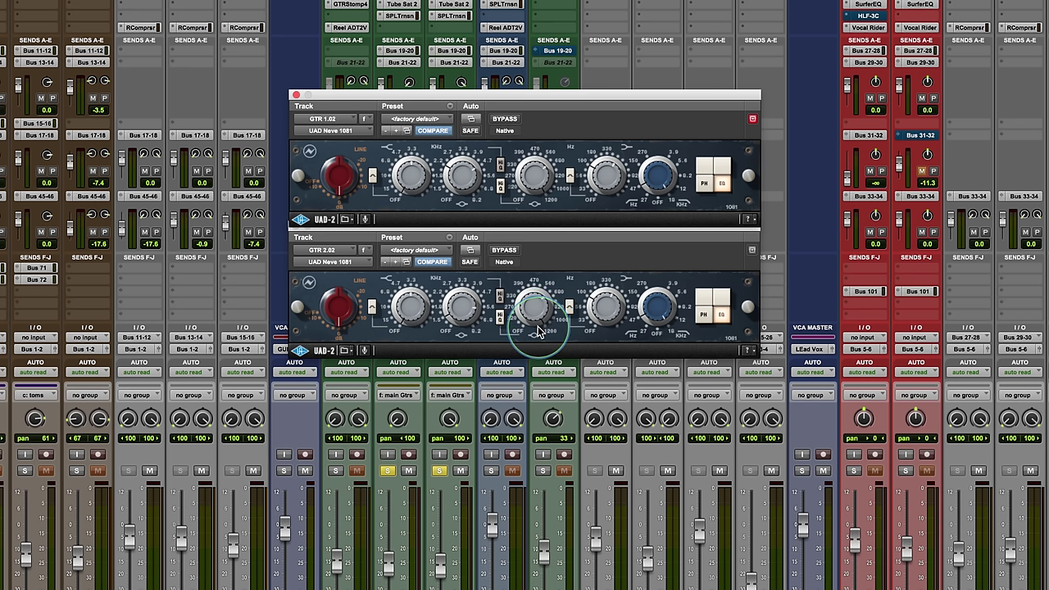
- Unsolo the main guitars and compare the EQs bypassed and active in the full mix
left_click(387, 472)
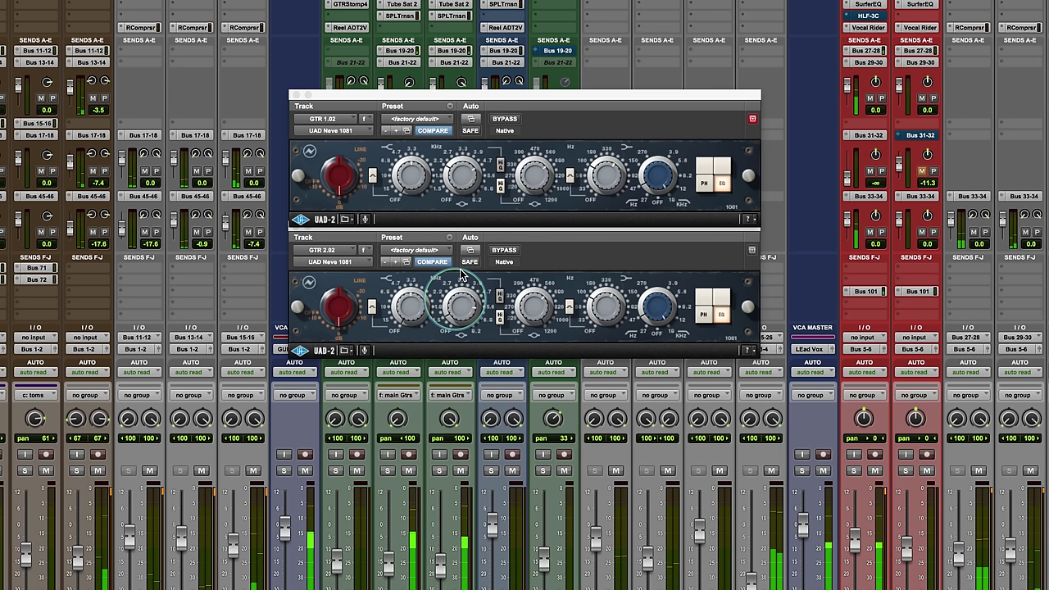
left_click(506, 120)
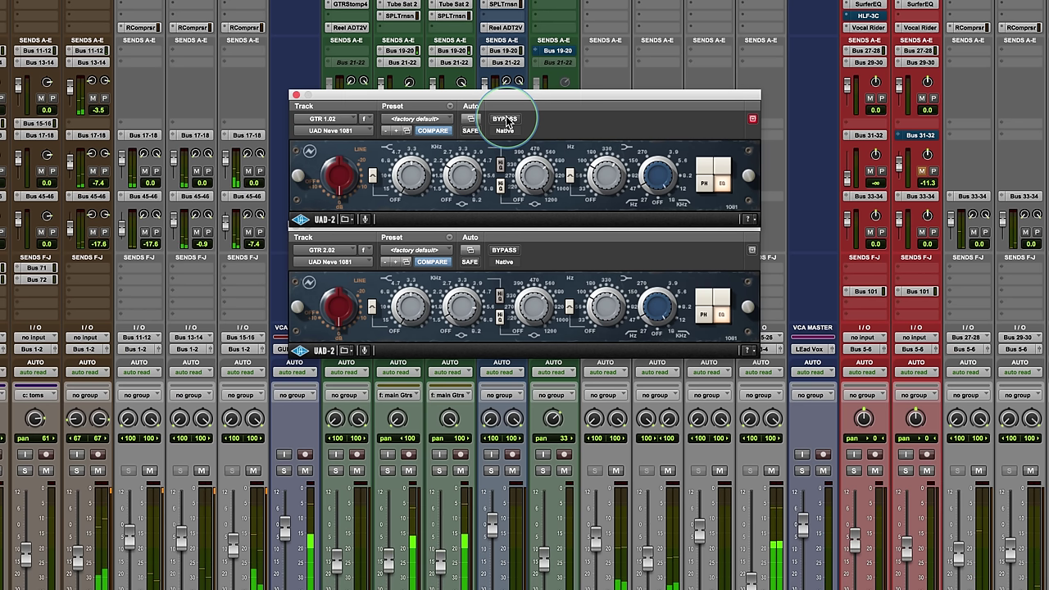
left_click(506, 119)
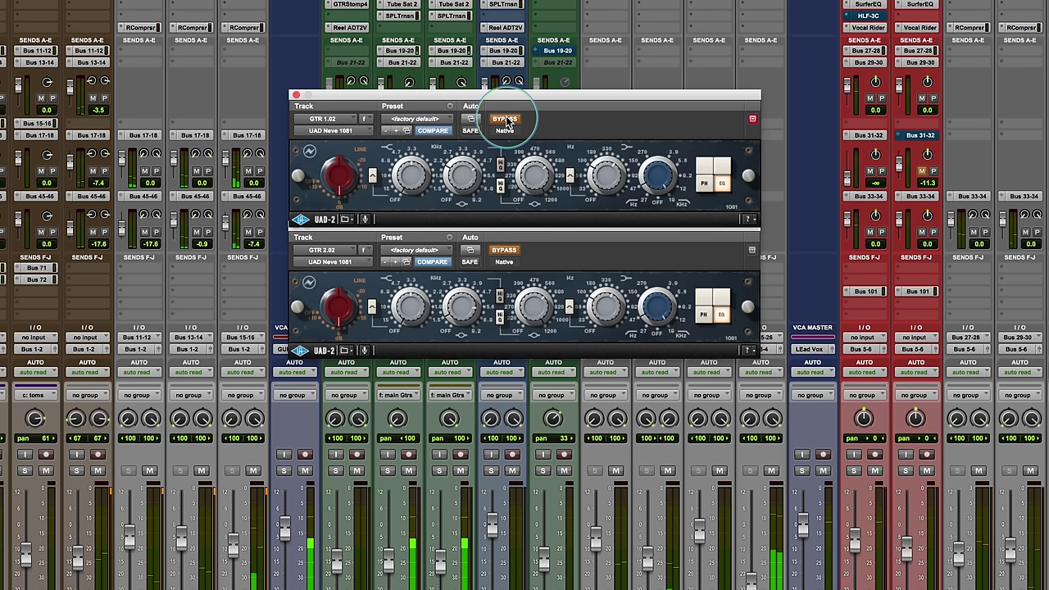
left_click(506, 120)
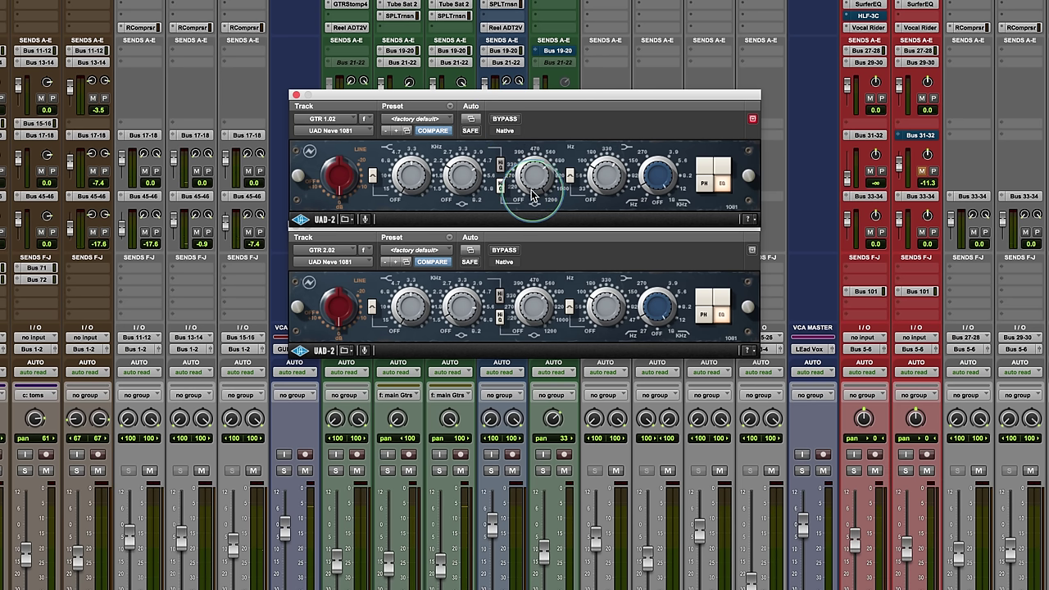
- Solo the main guitars, and toggle the shelf/bell curve and adjust the gain of the GTR 1.02 EQ's low band
left_click_drag(542, 197, 519, 204)
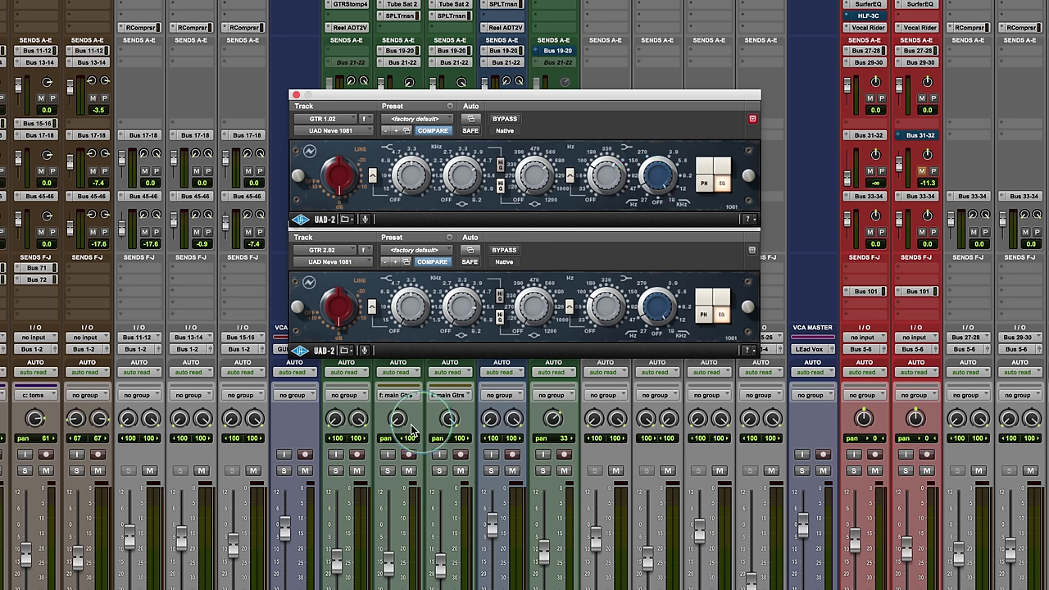
left_click(387, 470)
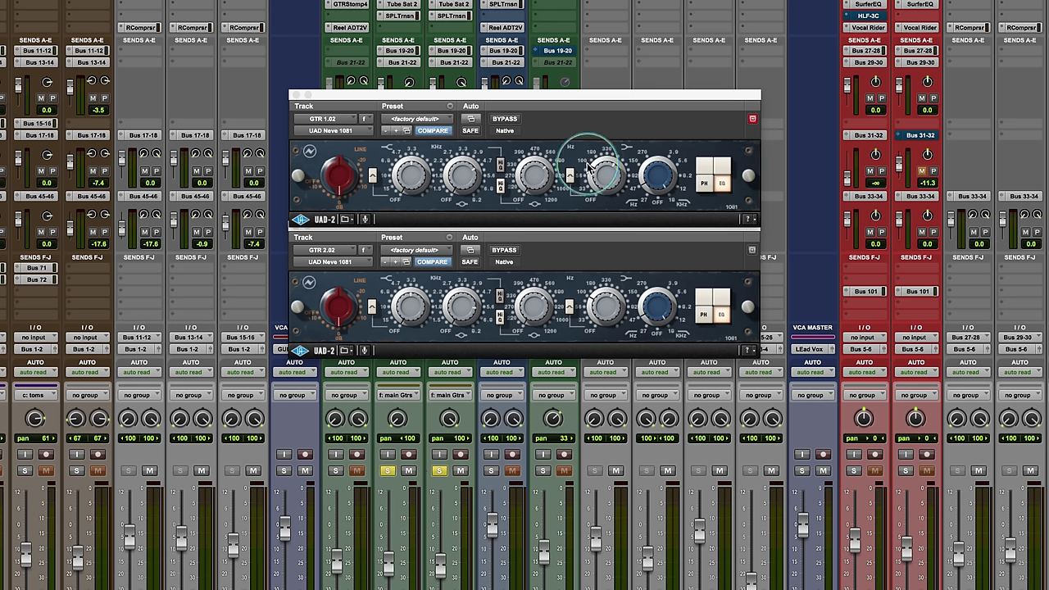
left_click(594, 170)
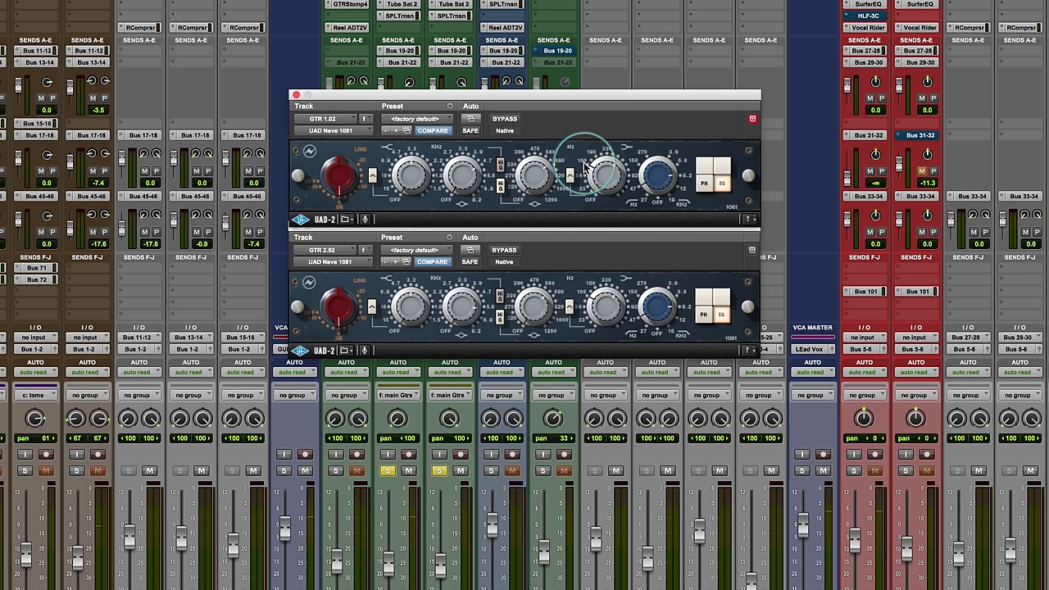
left_click(569, 178)
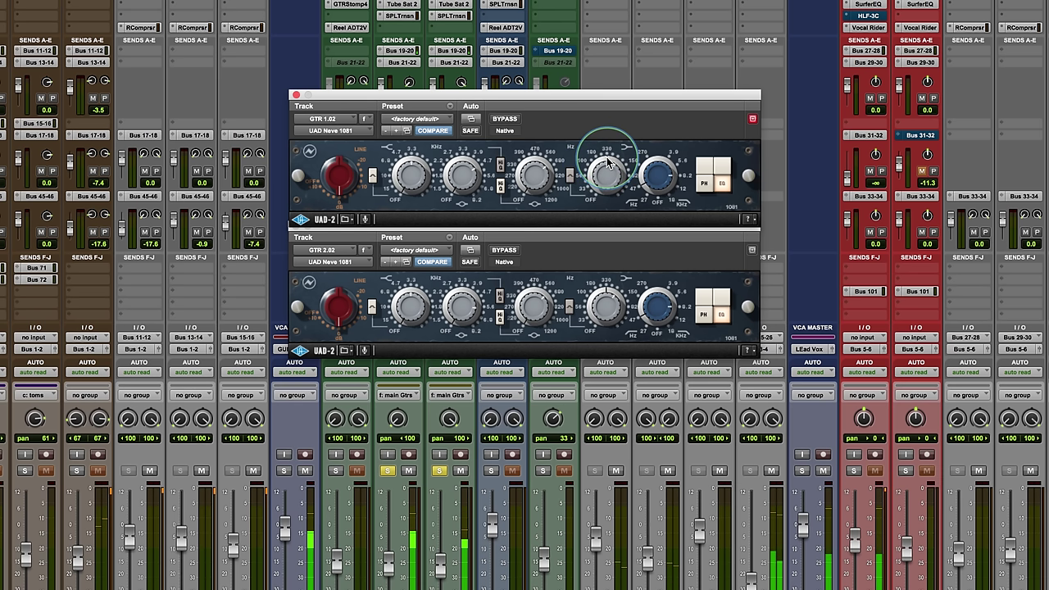
left_click_drag(610, 167, 613, 172)
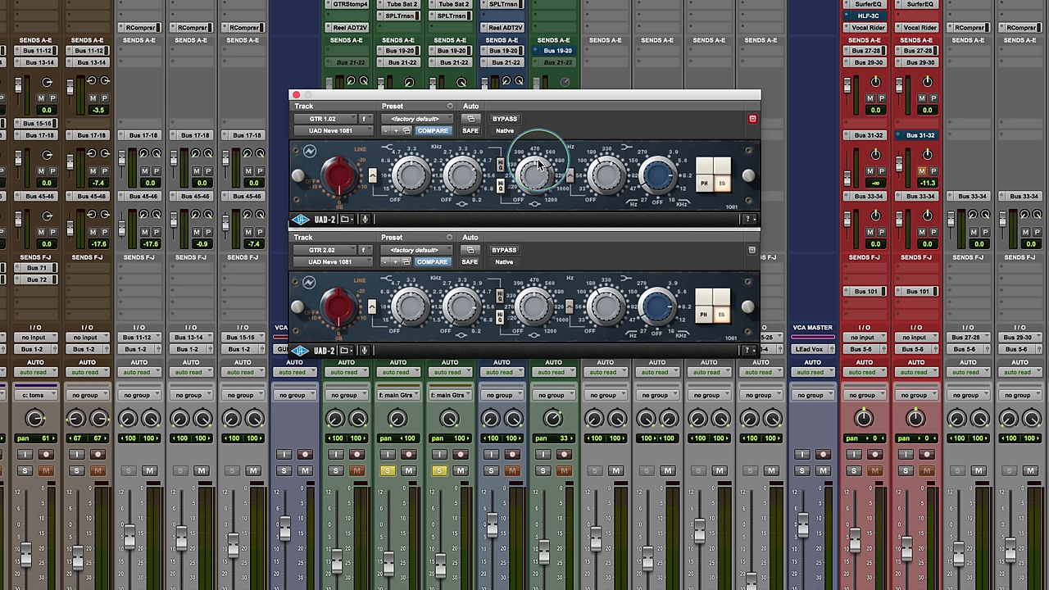
- Adjust the low-mid band's gain on the GTR 1.02 EQ during playback and toggle Hi-Q on both mid bands
key("space")
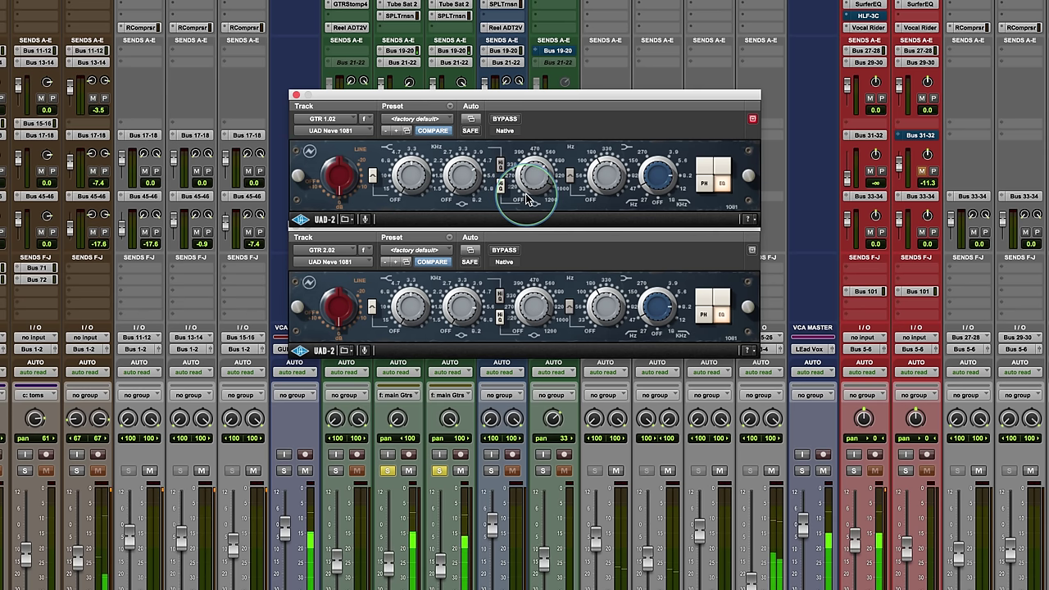
left_click(500, 188)
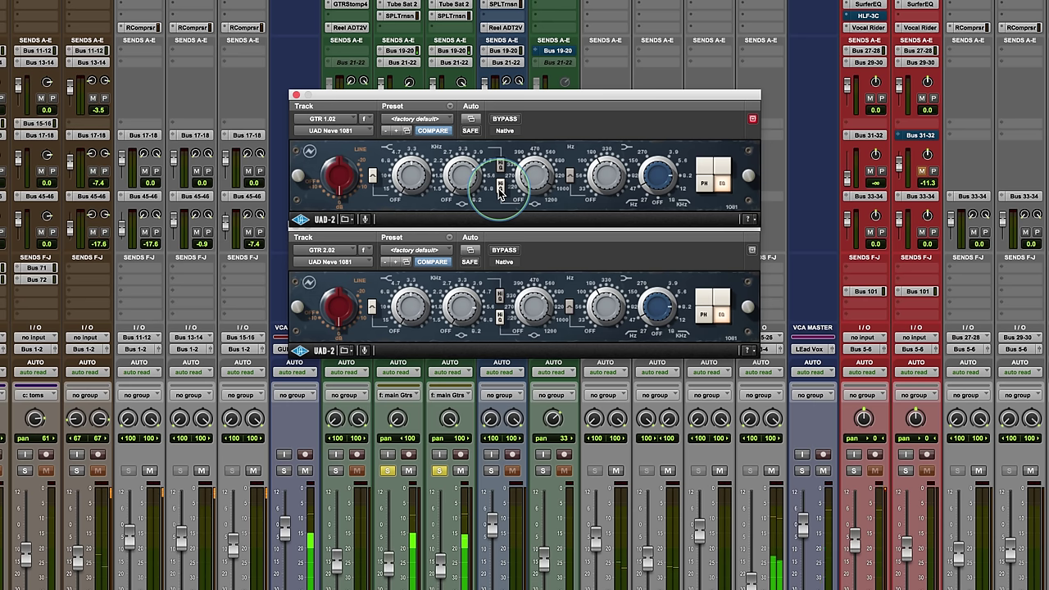
left_click_drag(546, 172, 547, 179)
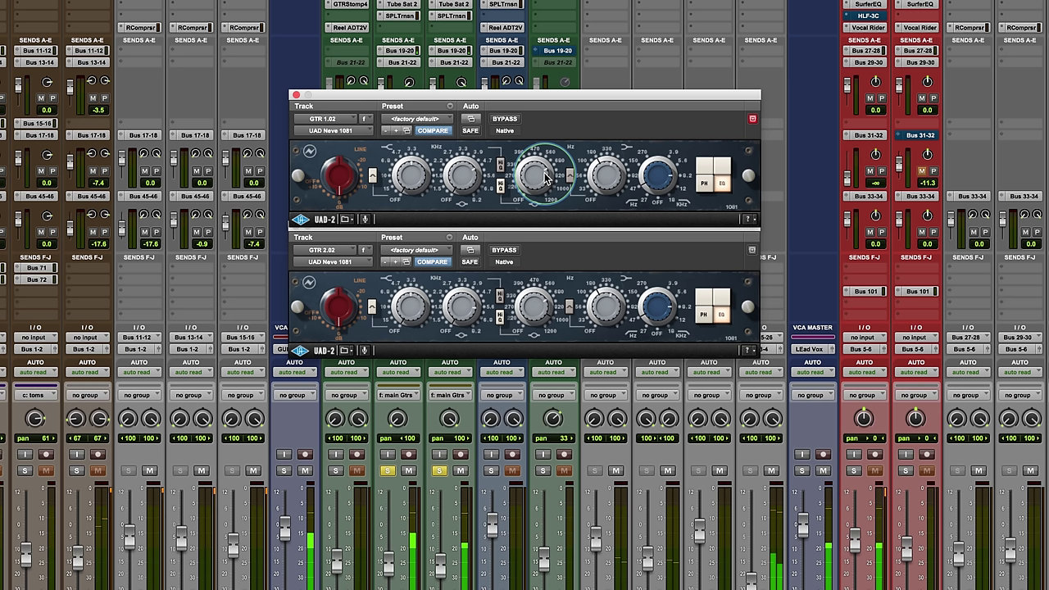
left_click(501, 187)
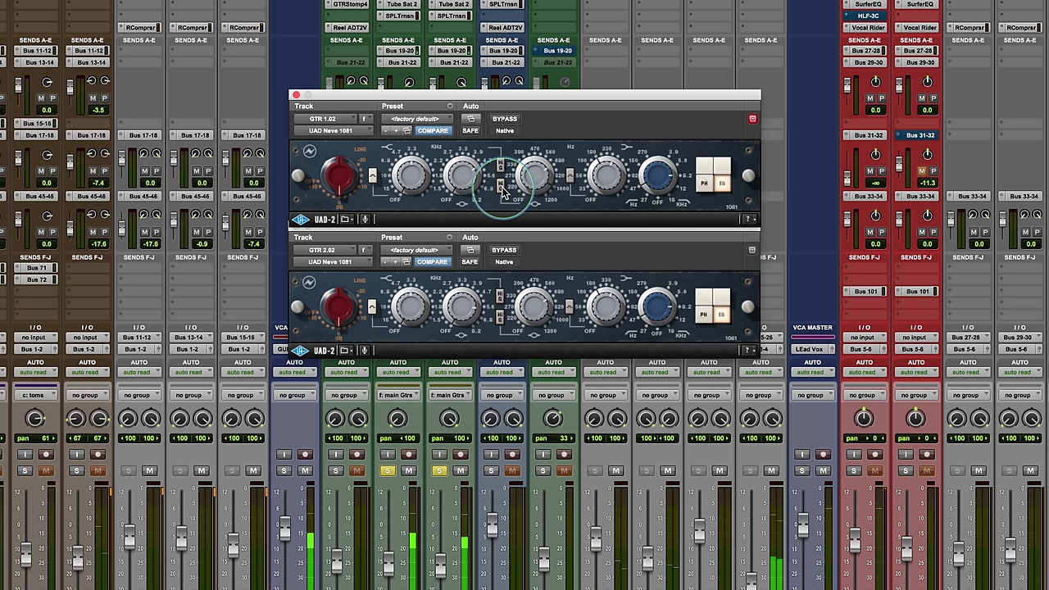
mouse_move(541, 173)
left_mouse_down()
mouse_move(556, 182)
mouse_move(538, 197)
mouse_move(554, 178)
mouse_move(555, 197)
mouse_move(521, 174)
mouse_move(547, 174)
left_mouse_up()
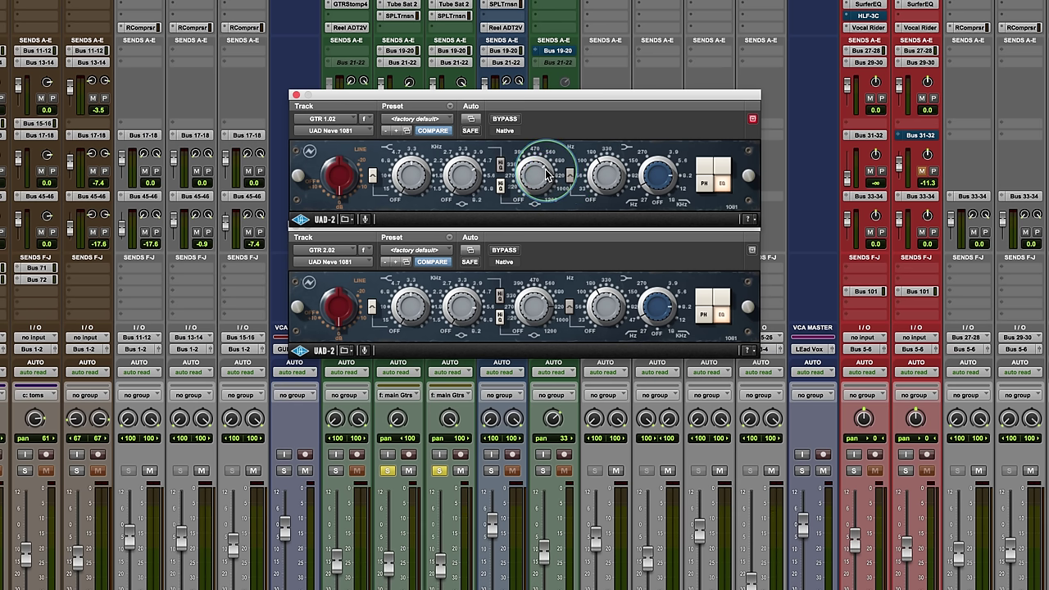
left_click_drag(547, 174, 450, 195)
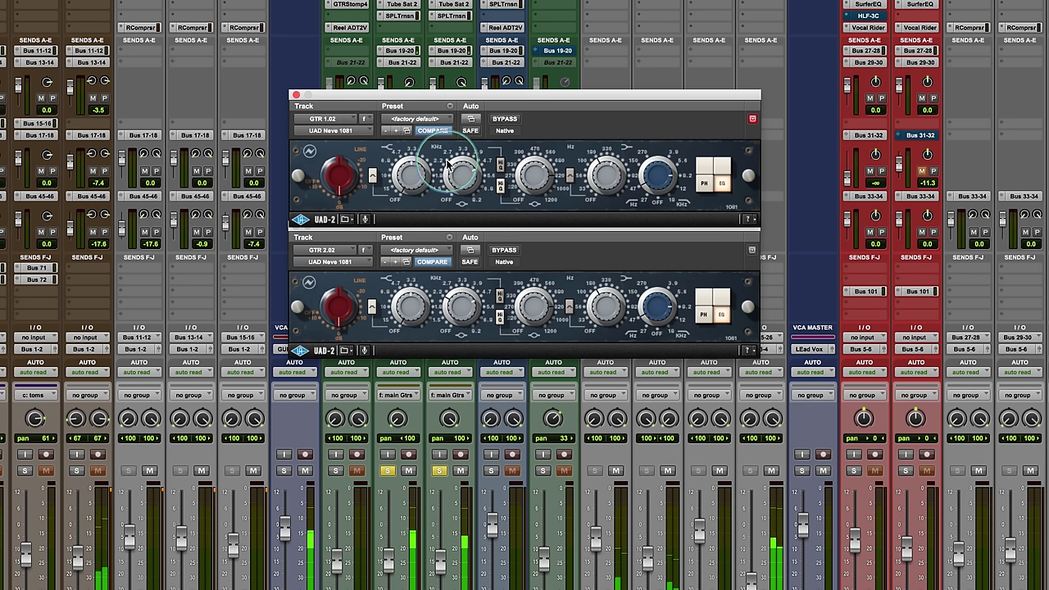
left_click(501, 164)
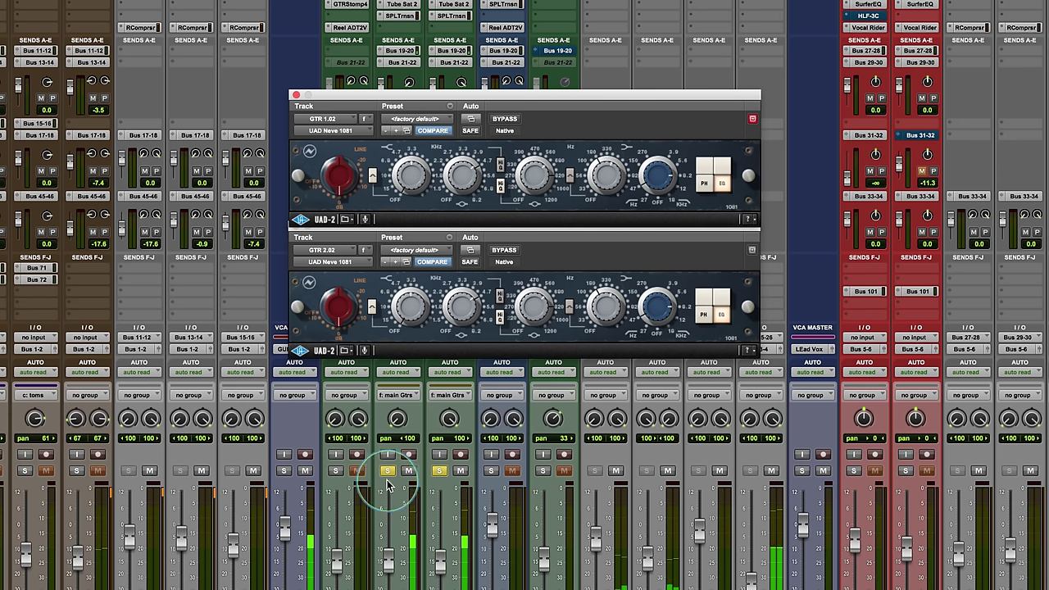
- Return the main guitars to the full mix and audition the linked Neve 1081 EQs bypassed and active
left_click(427, 137)
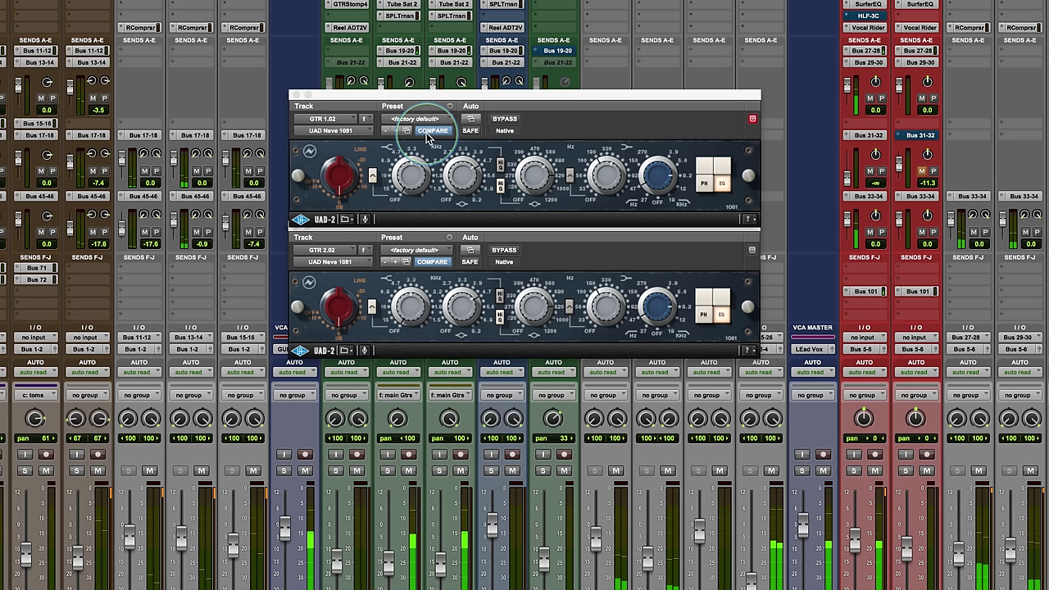
left_click(504, 120)
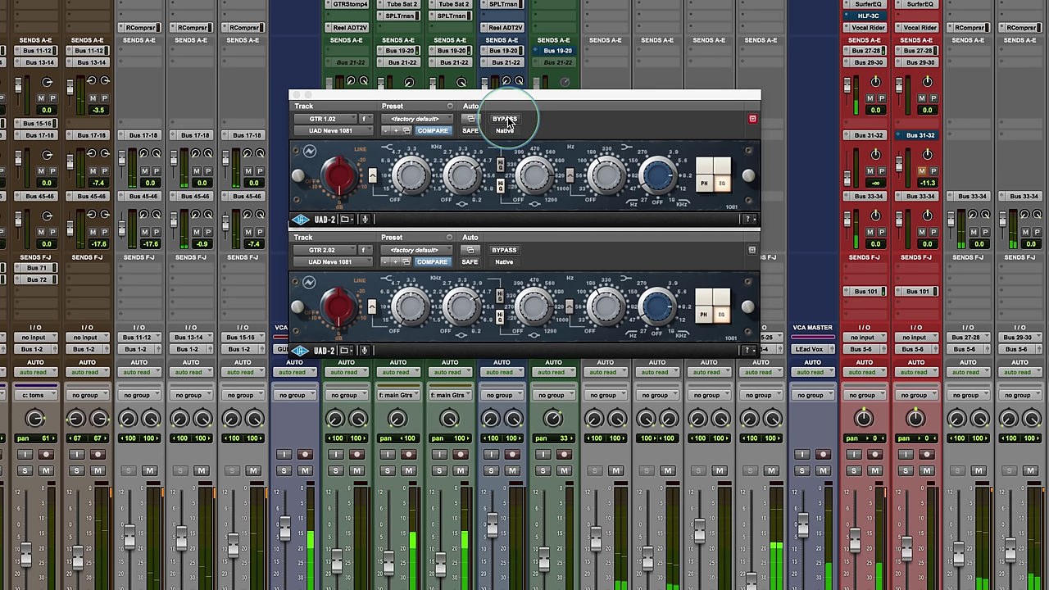
left_click(505, 119)
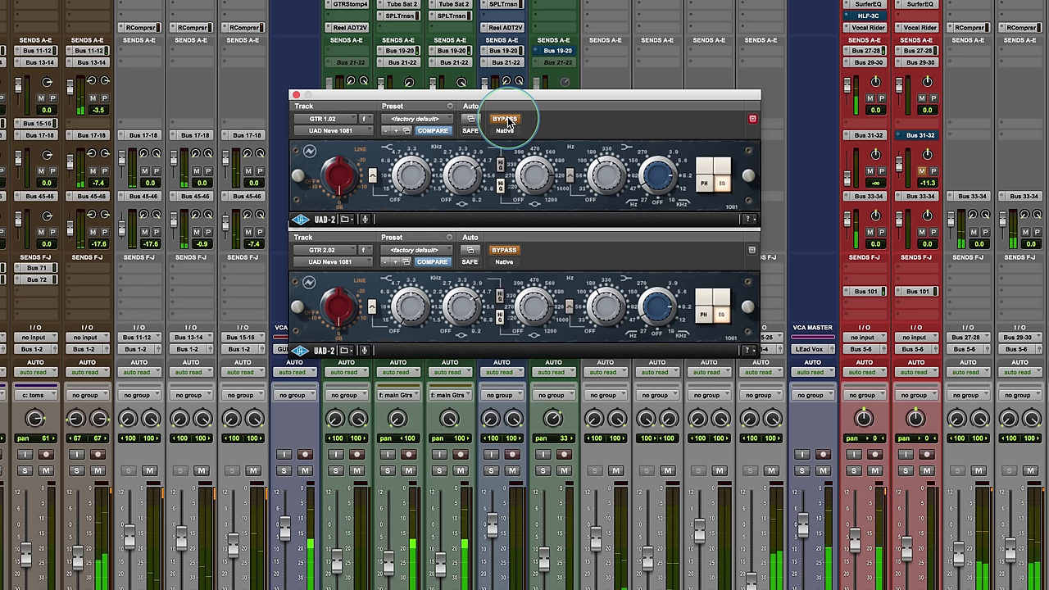
left_click(507, 120)
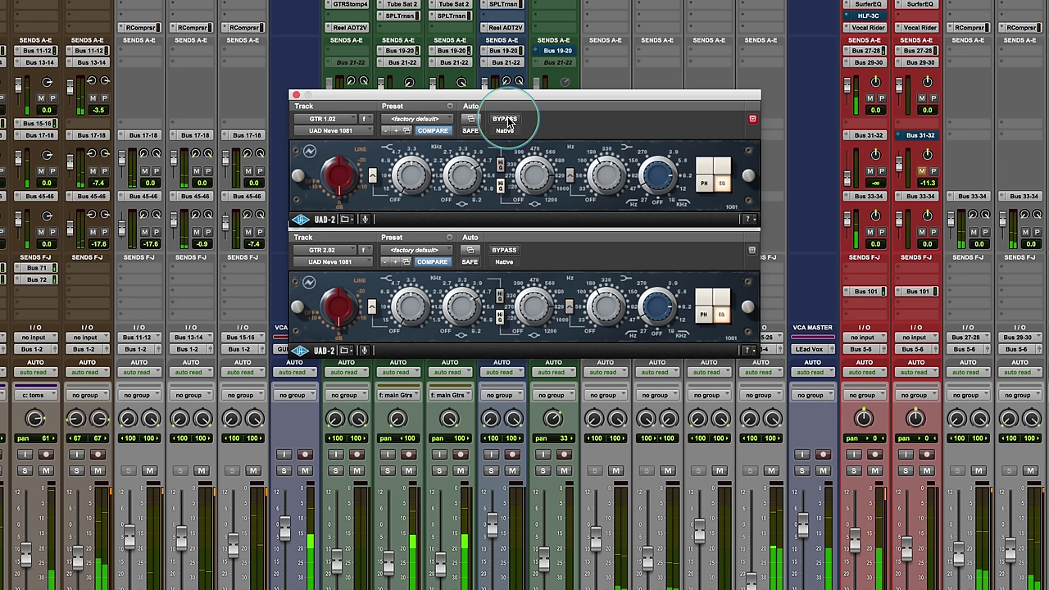
- Fine-tune the high-mid and low-mid bands on the GTR 1.02 EQ while the full mix plays
left_click(482, 302)
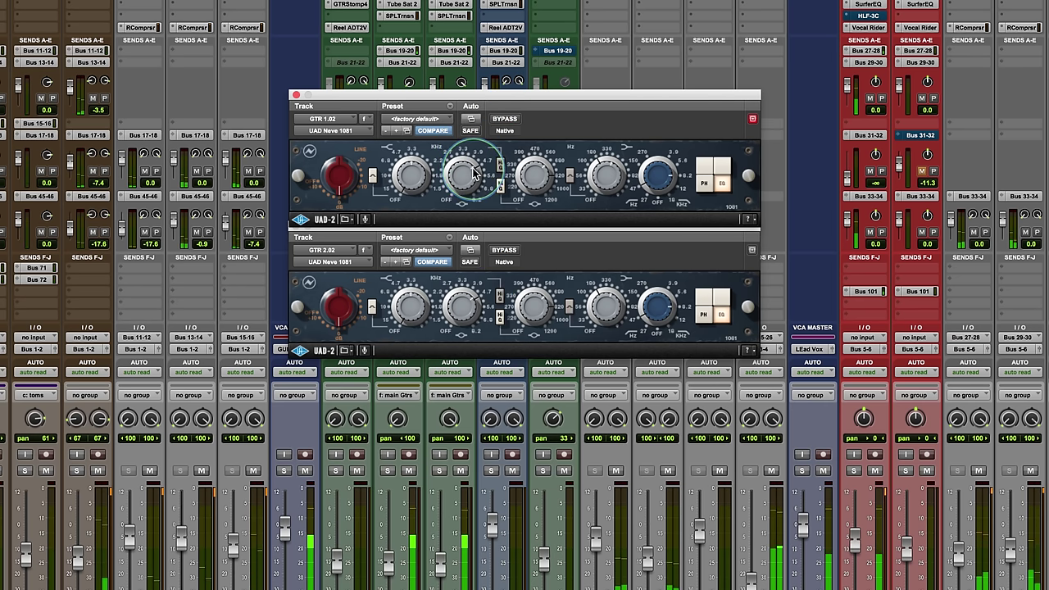
left_click_drag(473, 170, 474, 180)
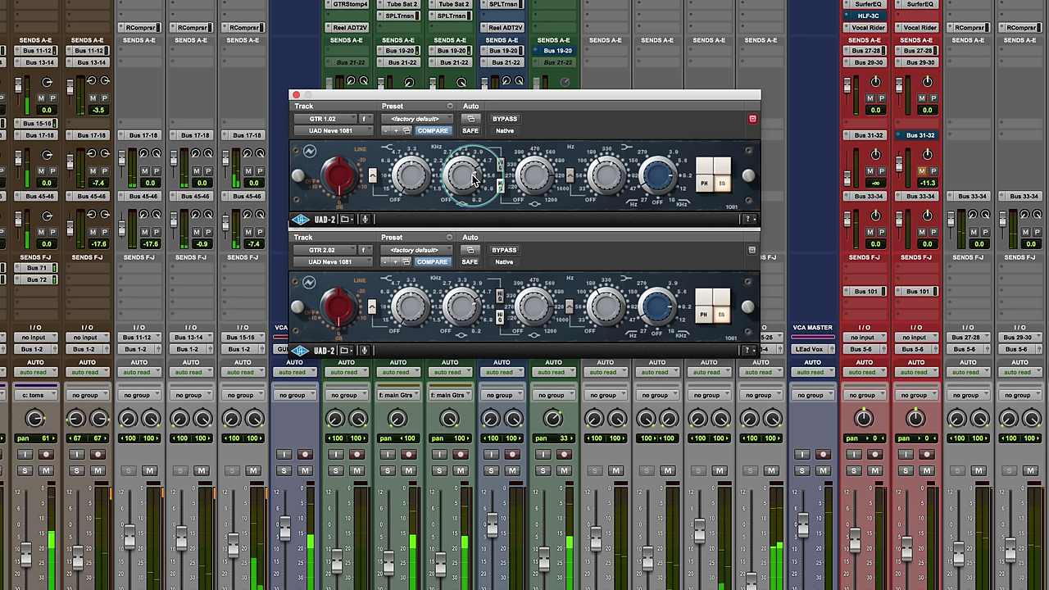
left_click_drag(545, 175, 546, 180)
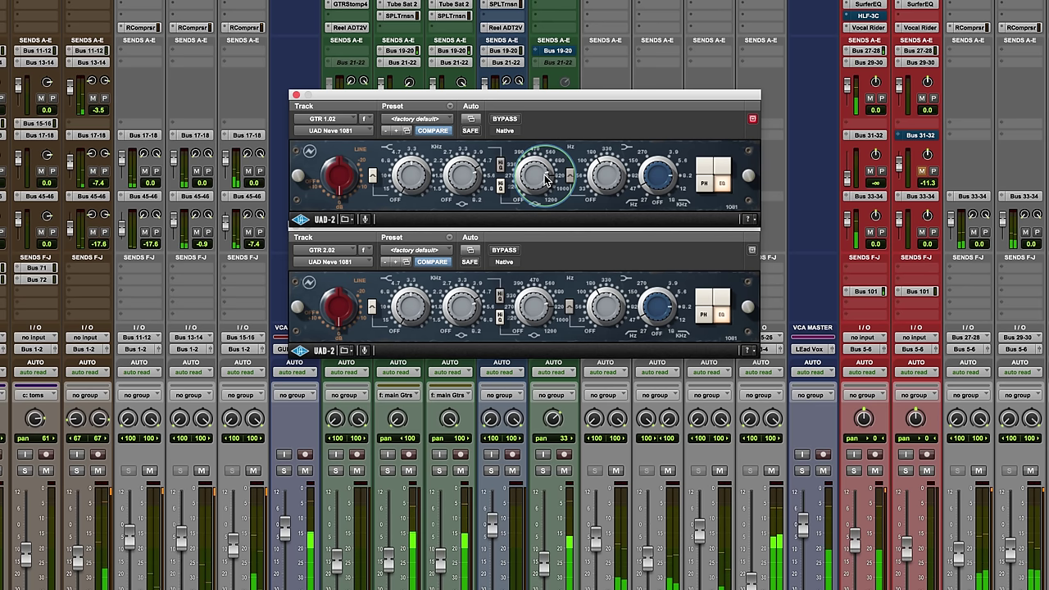
- Toggle the Hi-Q switches of the high-mid and low-mid bands on the GTR 1.02 EQ
left_click(502, 164)
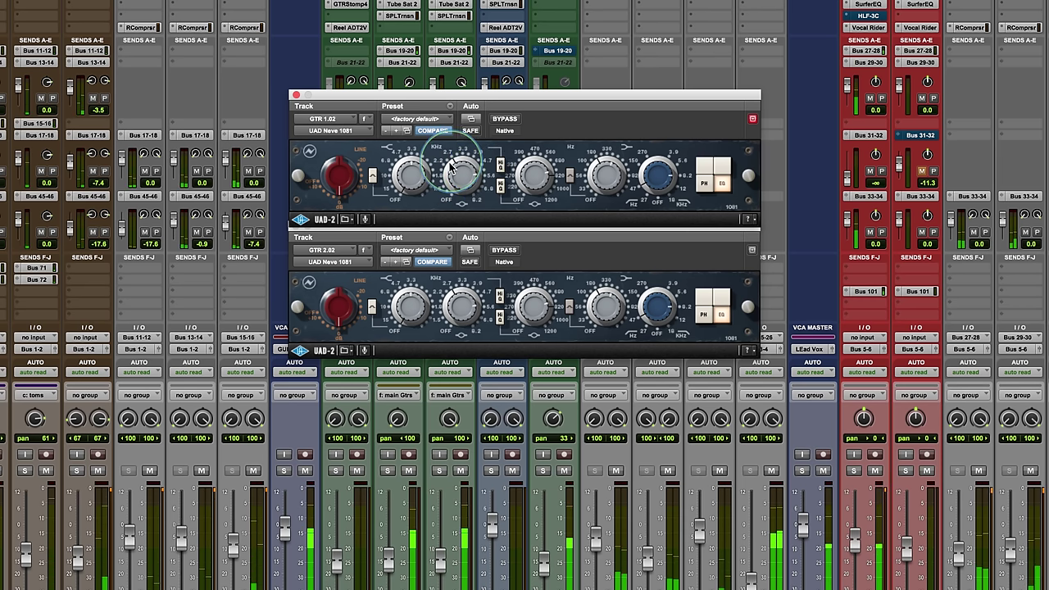
left_click(502, 172)
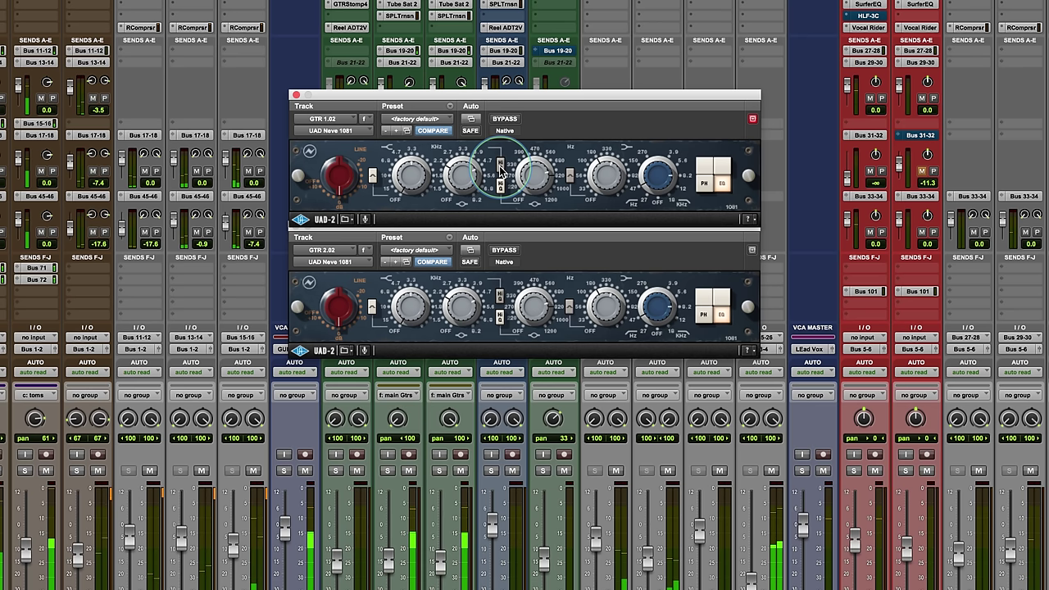
left_click(502, 187)
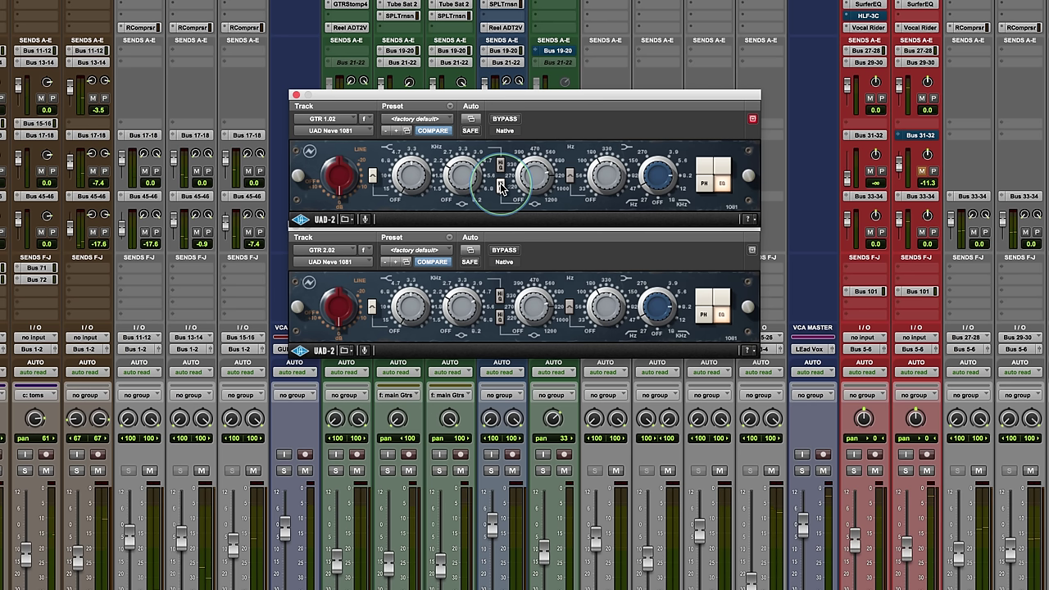
left_click(502, 168)
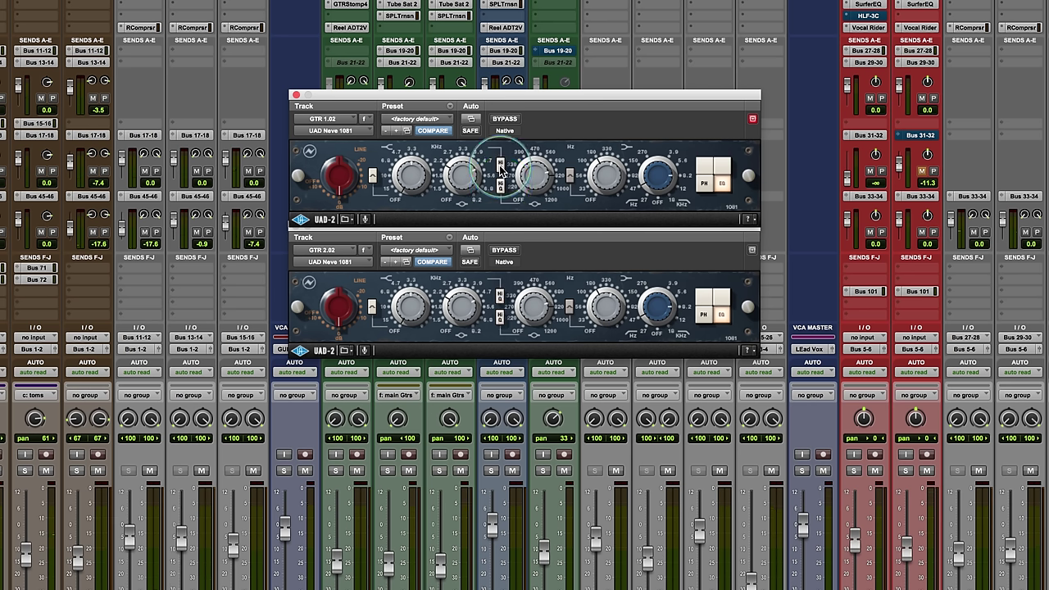
left_click(498, 191)
left_click(501, 189)
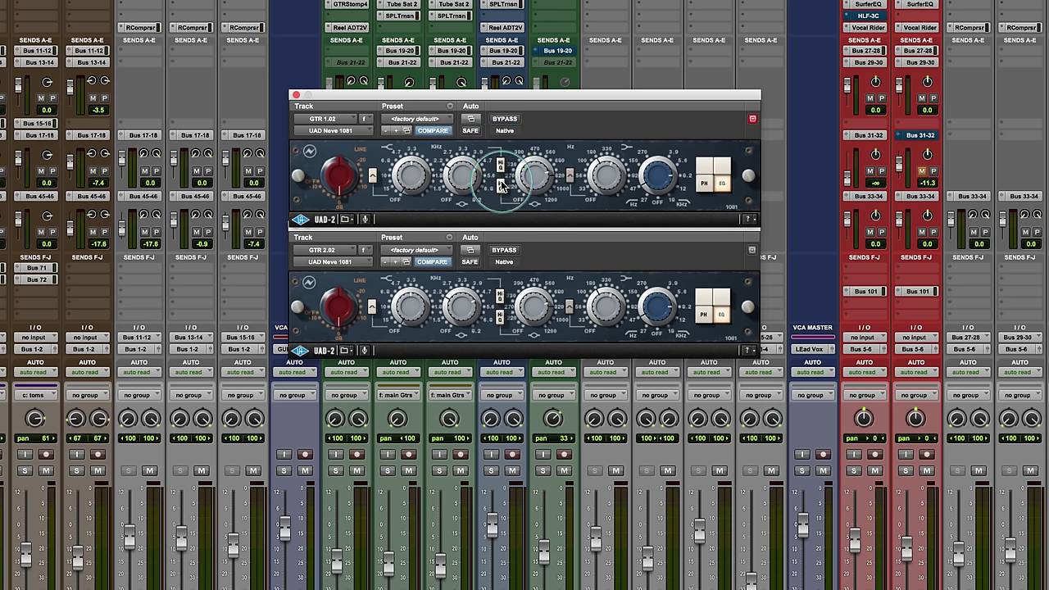
- Compare the sound of the GTR 1.02 EQ's two mid bands with Hi-Q switched in and out during playback
left_click(503, 172)
left_click(502, 192)
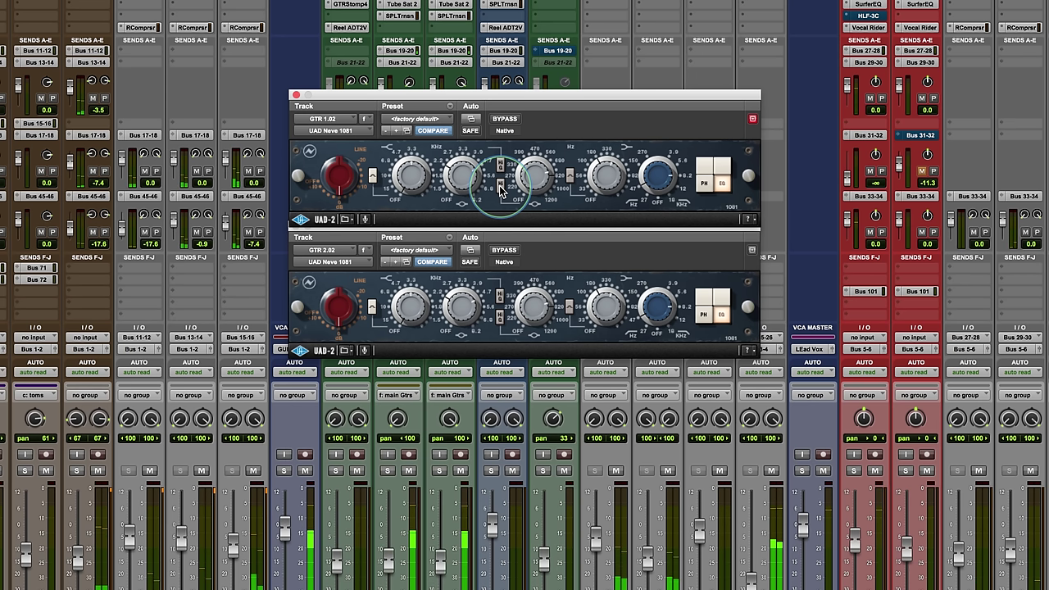
left_click_drag(501, 188, 501, 168)
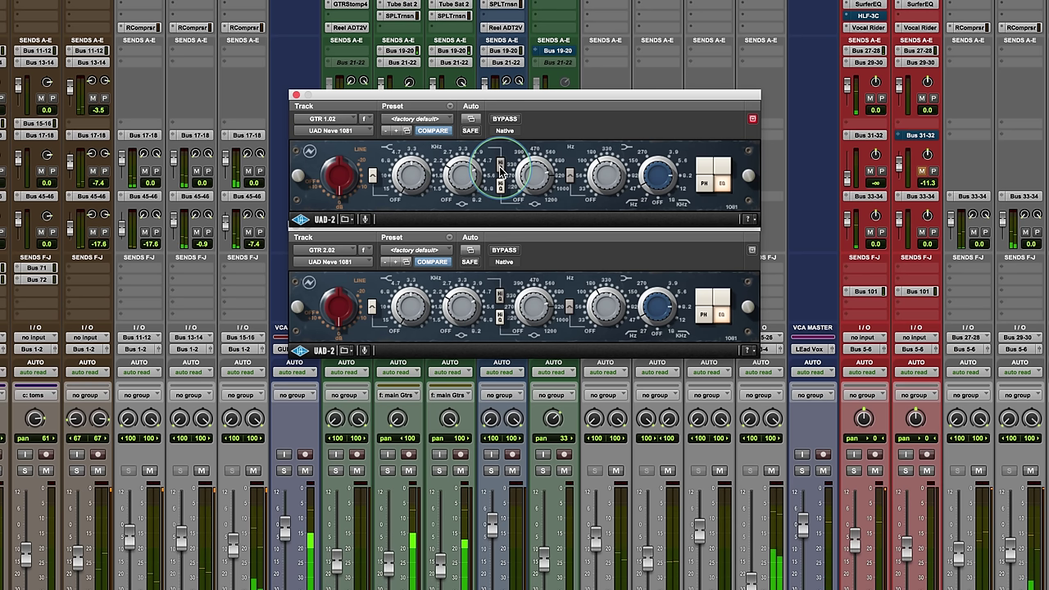
left_click_drag(501, 167, 502, 189)
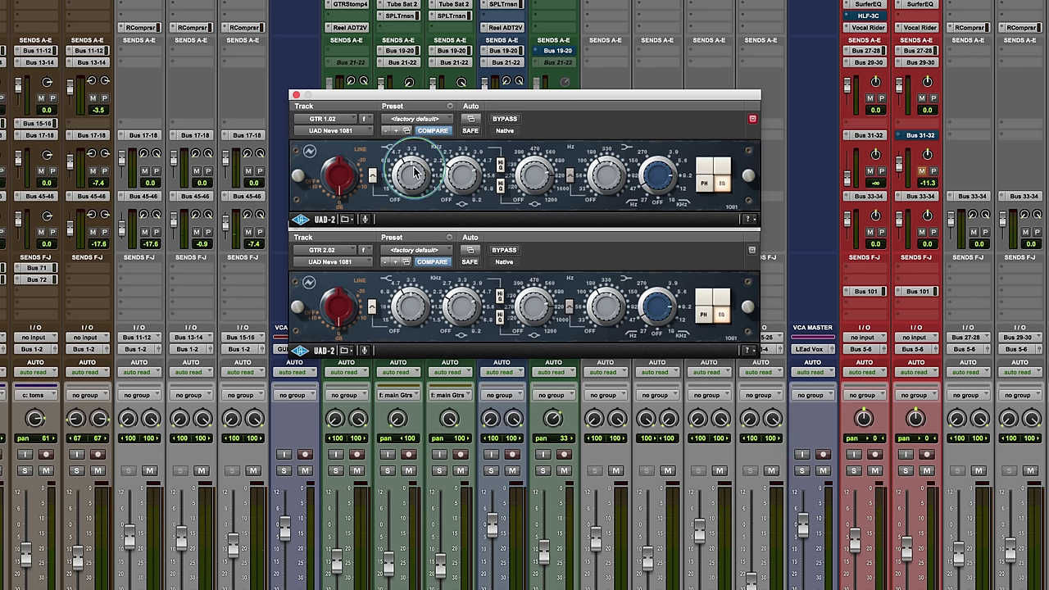
- Adjust the high band and its peak switch on the GTR 1.02 EQ, comparing the linked EQs with bypass
left_click_drag(414, 170, 420, 174)
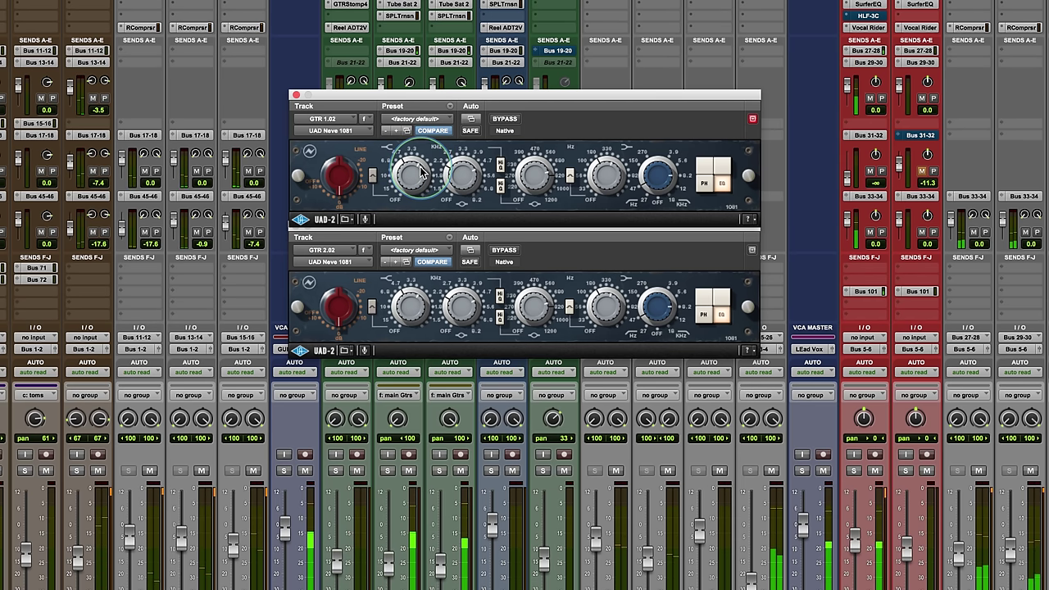
left_click(374, 182)
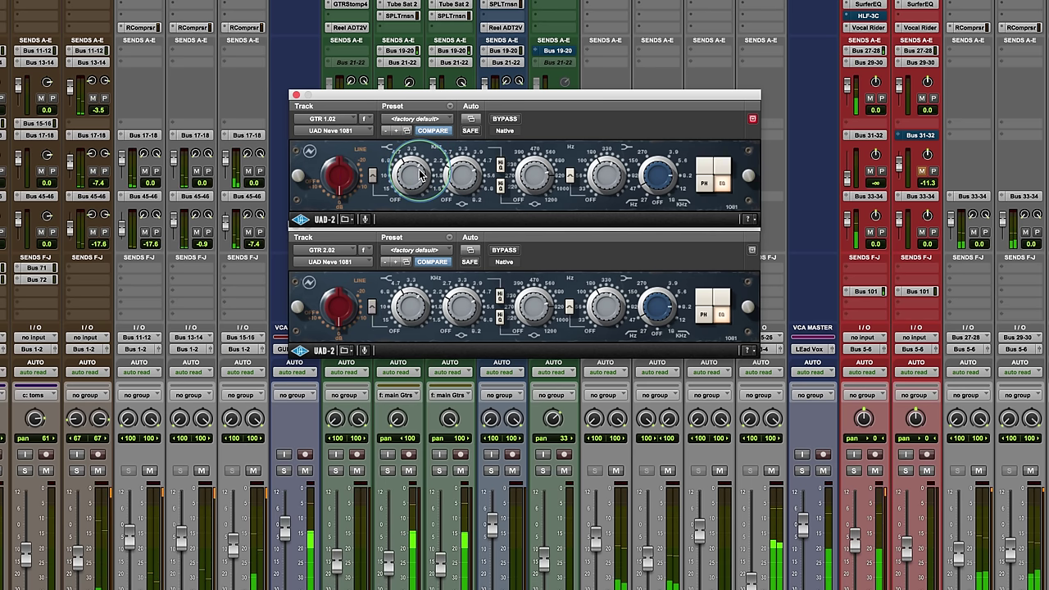
left_click(505, 120)
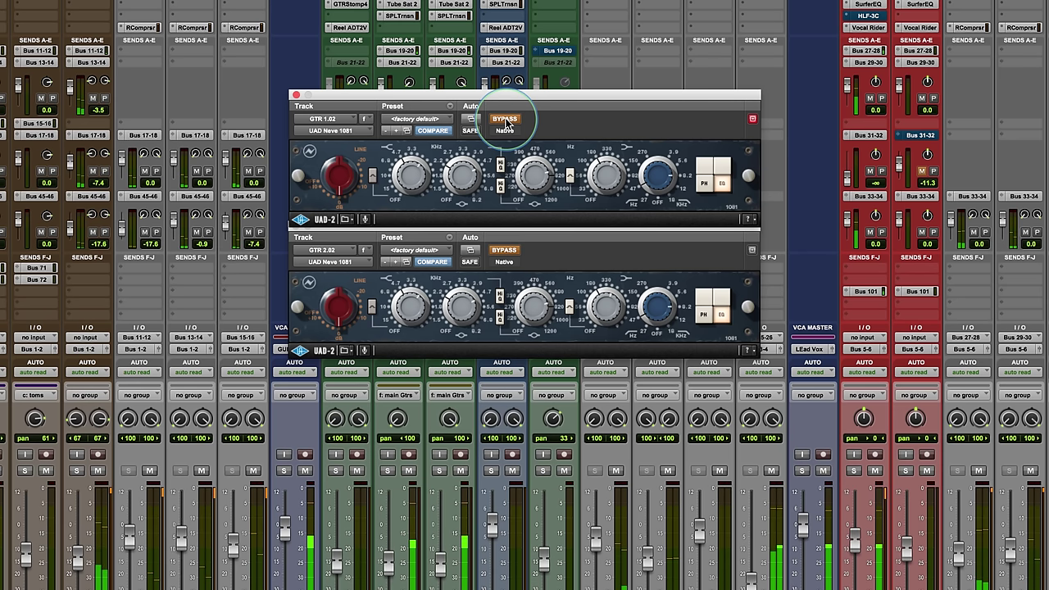
left_click(505, 119)
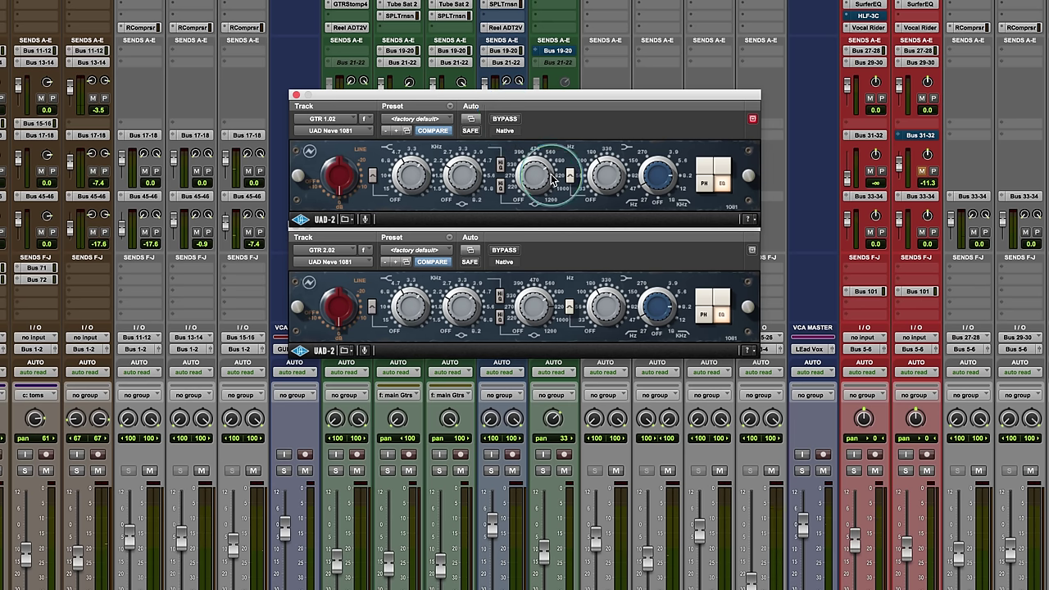
- Readjust the low-mid band and the high-mid band on the GTR 1.02 EQ while the full mix plays
left_click_drag(555, 182, 547, 165)
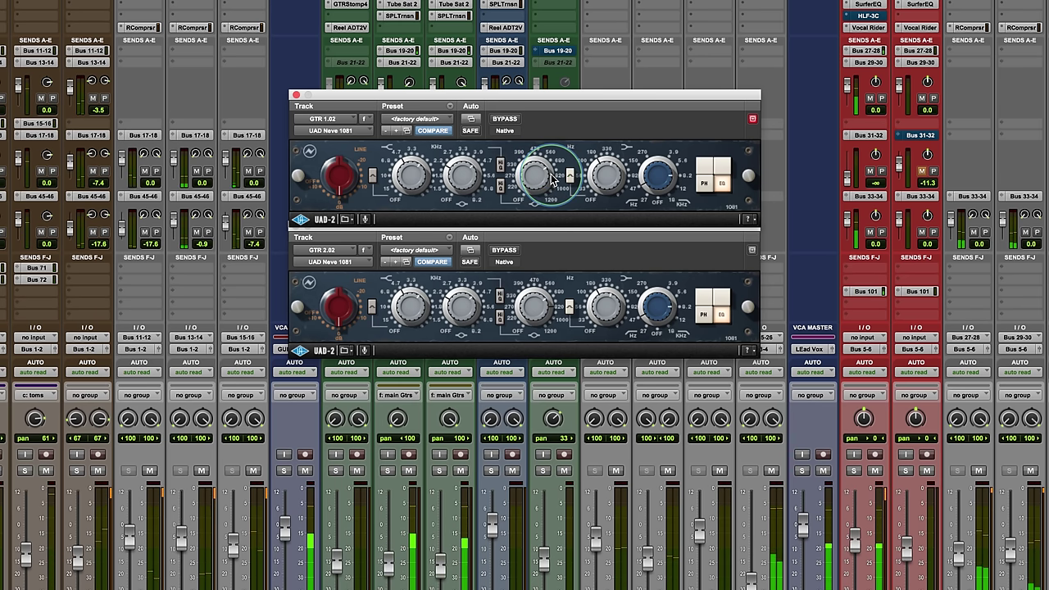
left_click_drag(552, 179, 553, 189)
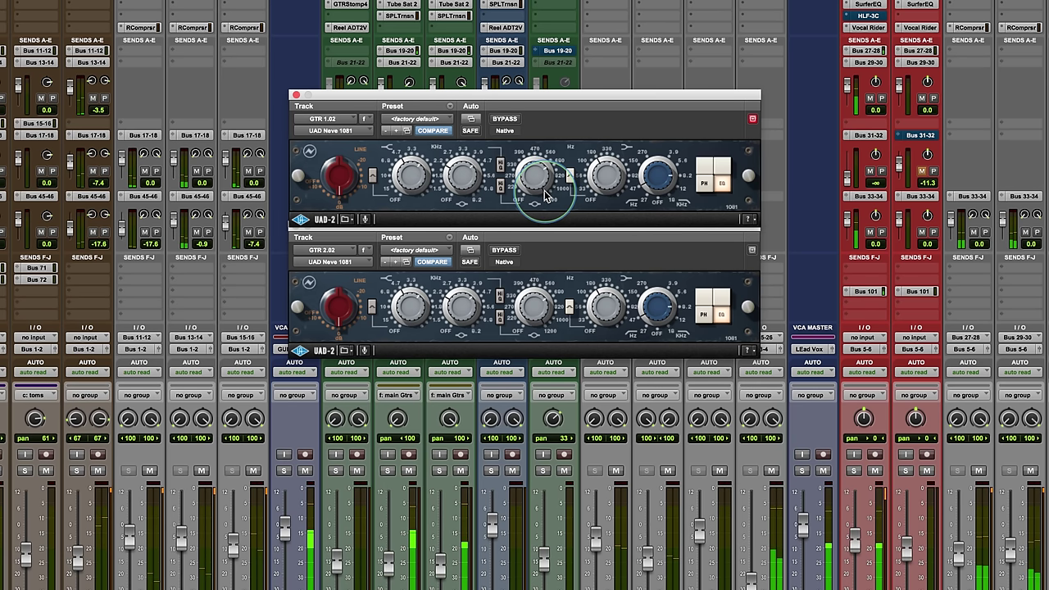
left_click_drag(546, 195, 553, 173)
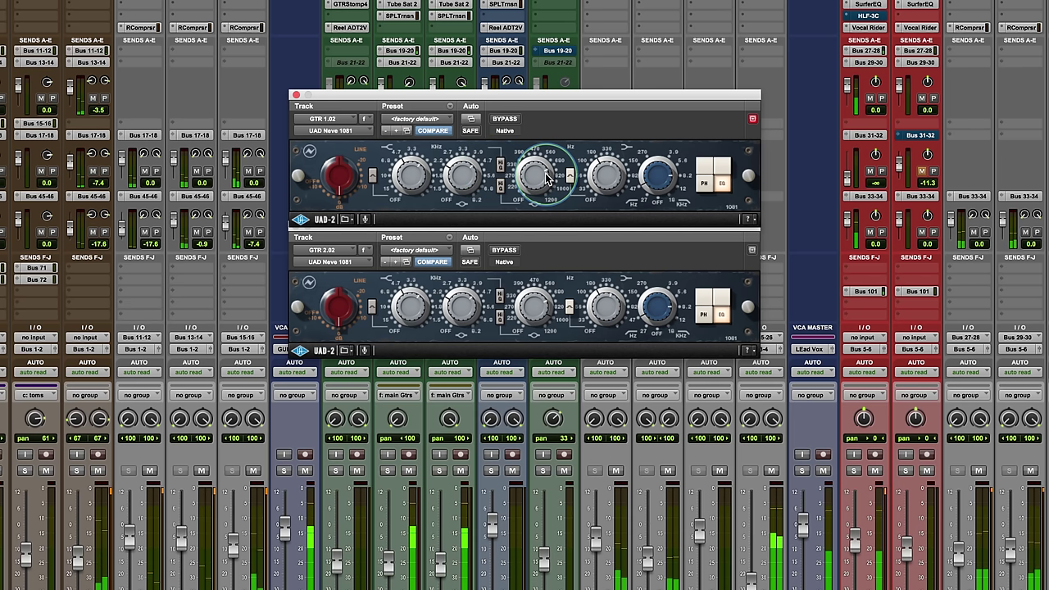
left_click_drag(470, 170, 472, 182)
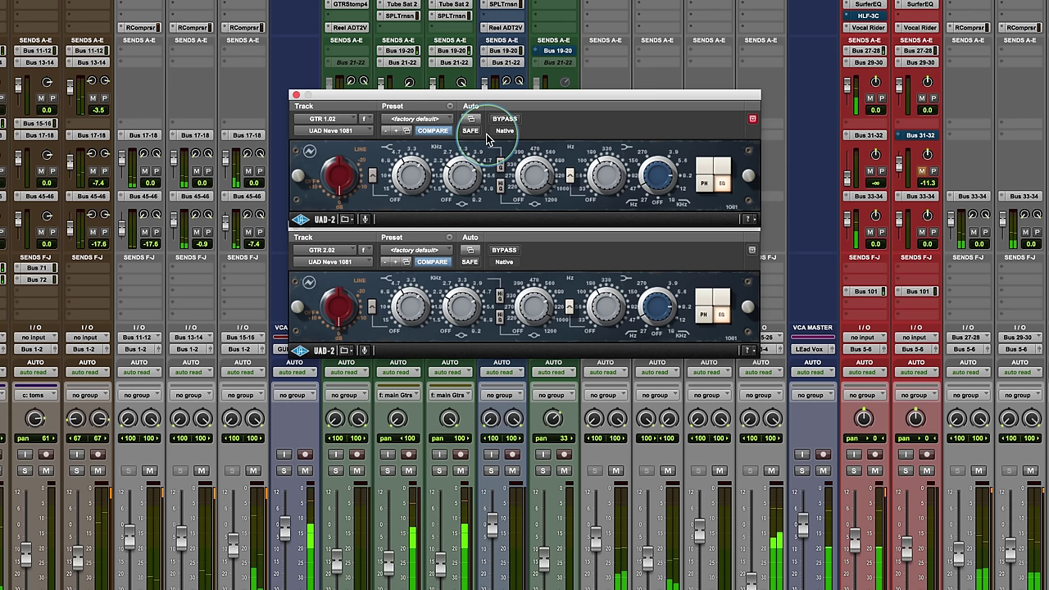
- Compare the main guitars in the full mix with the linked Neve 1081 EQs bypassed and active, leaving them active
left_click(510, 121)
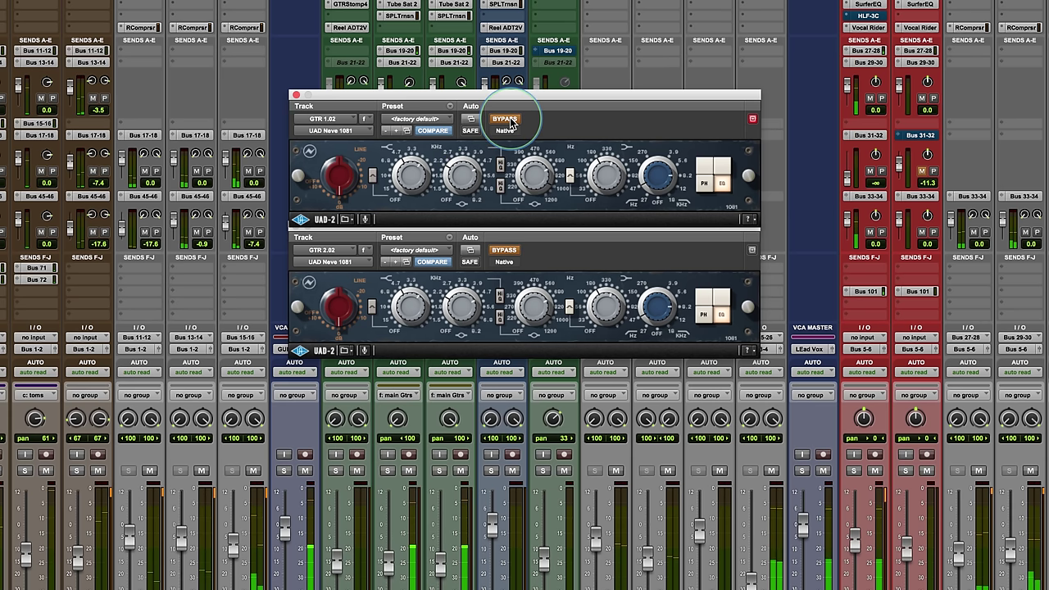
left_click(510, 121)
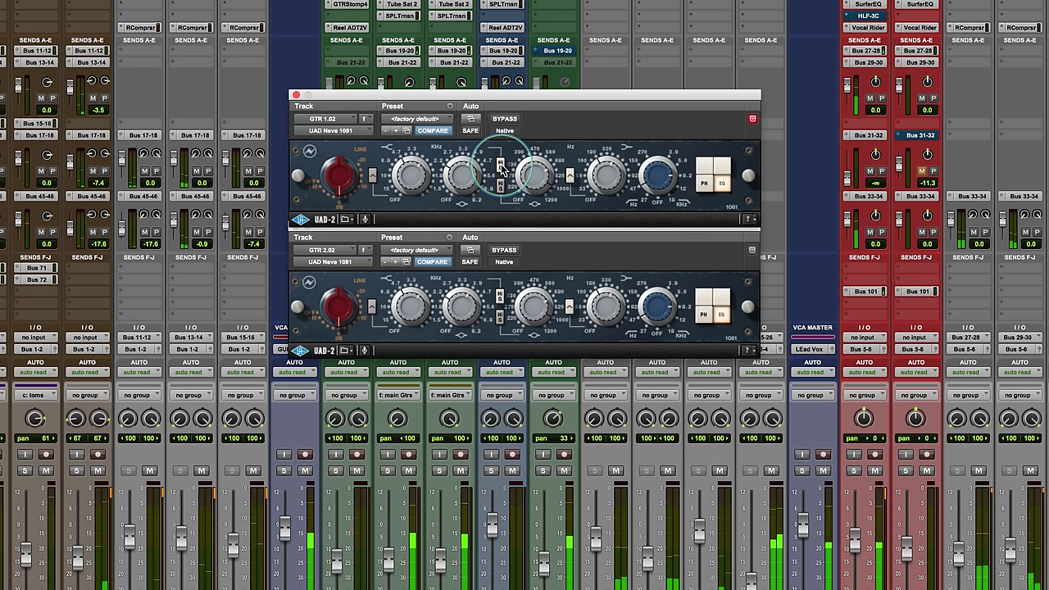
left_click(509, 120)
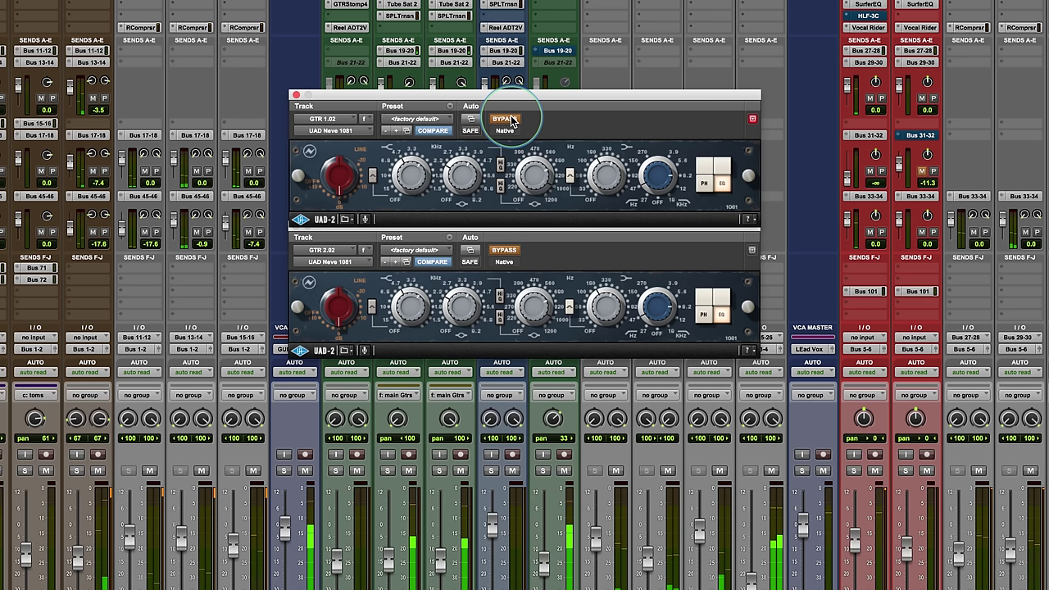
left_click(509, 120)
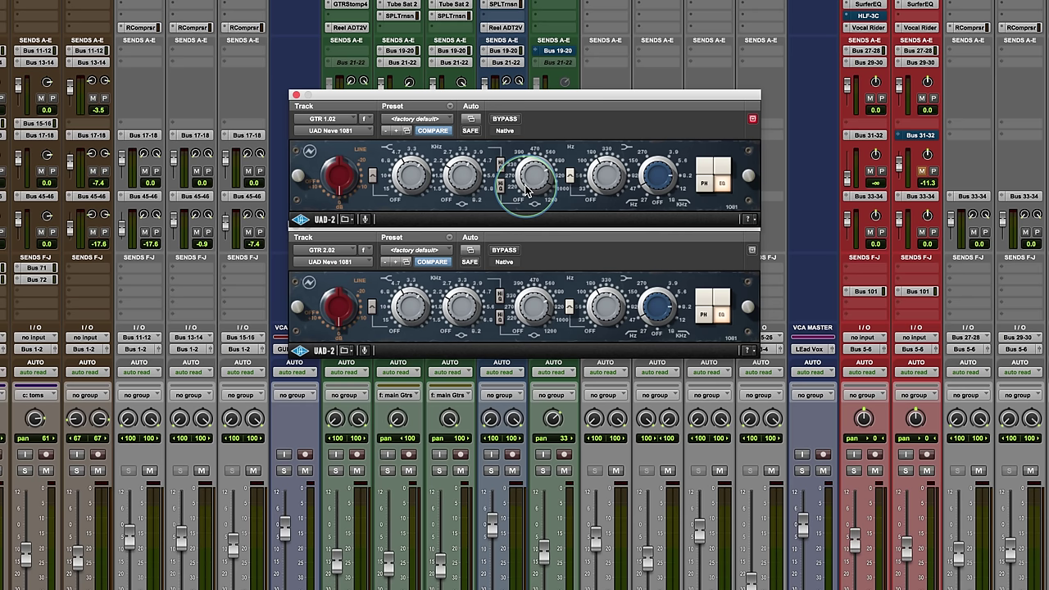
- Switch from the Pro Tools mix to Microsoft PowerPoint
left_click(590, 112)
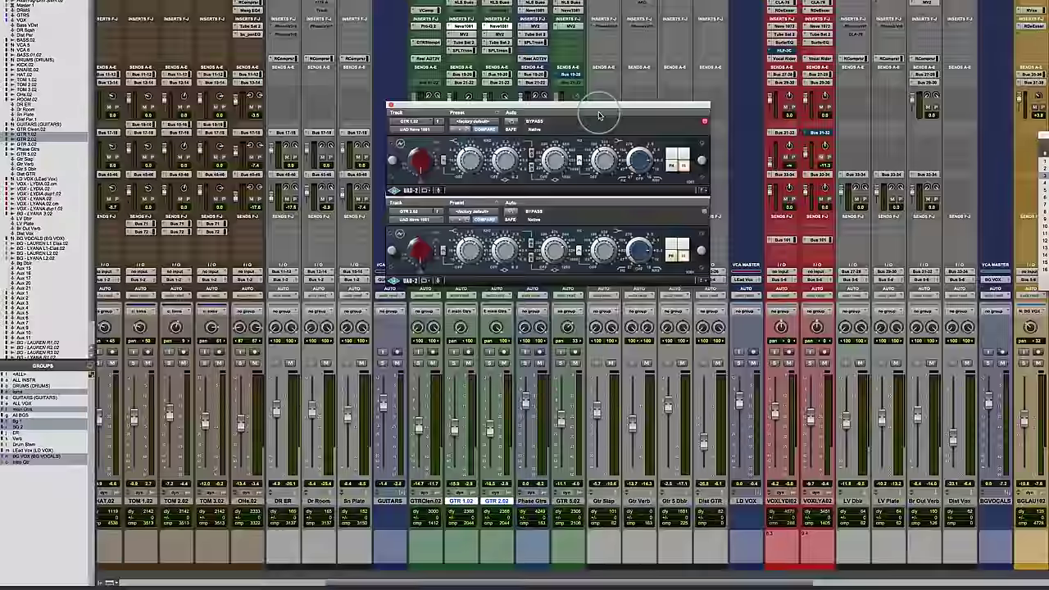
key("super+Tab")
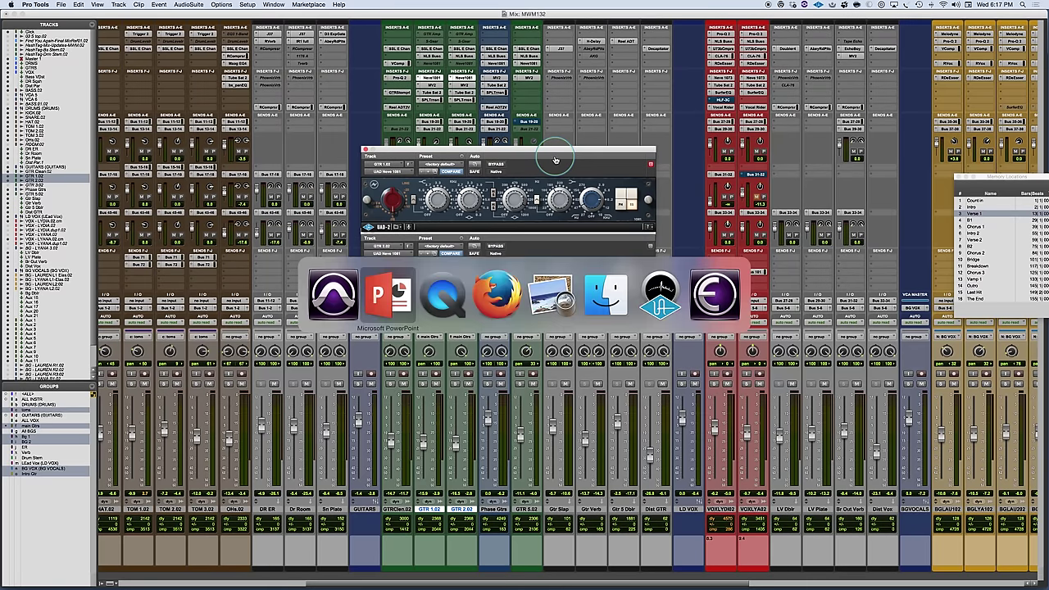